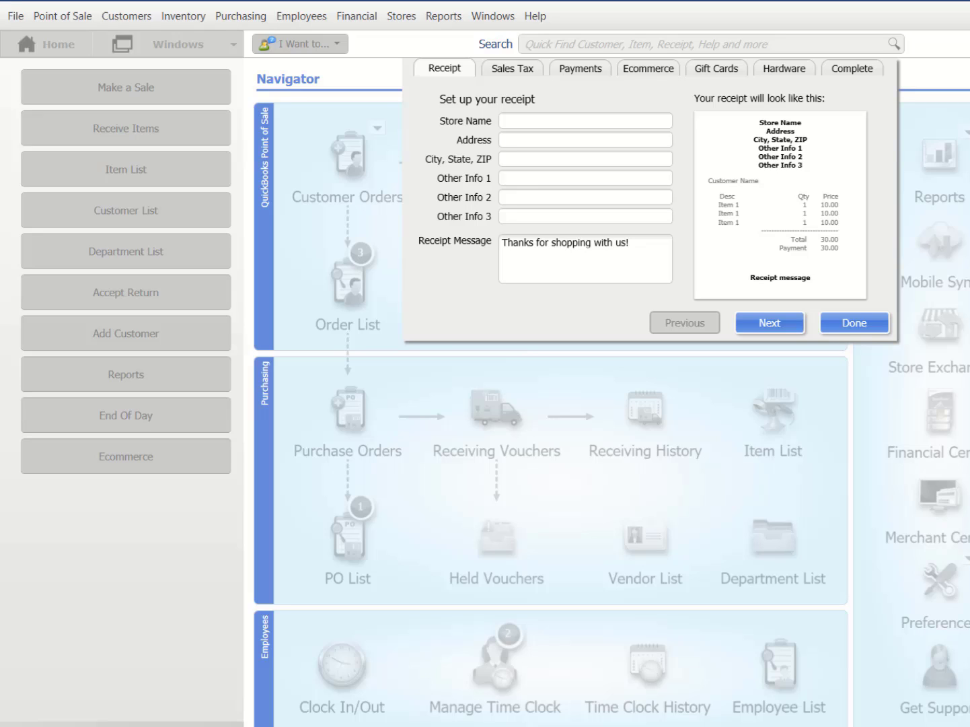
- Open the Setup Interview and enter 'Al's Sport Hut' as the store name
{"action": "left_click", "coordinate": [16, 20]}
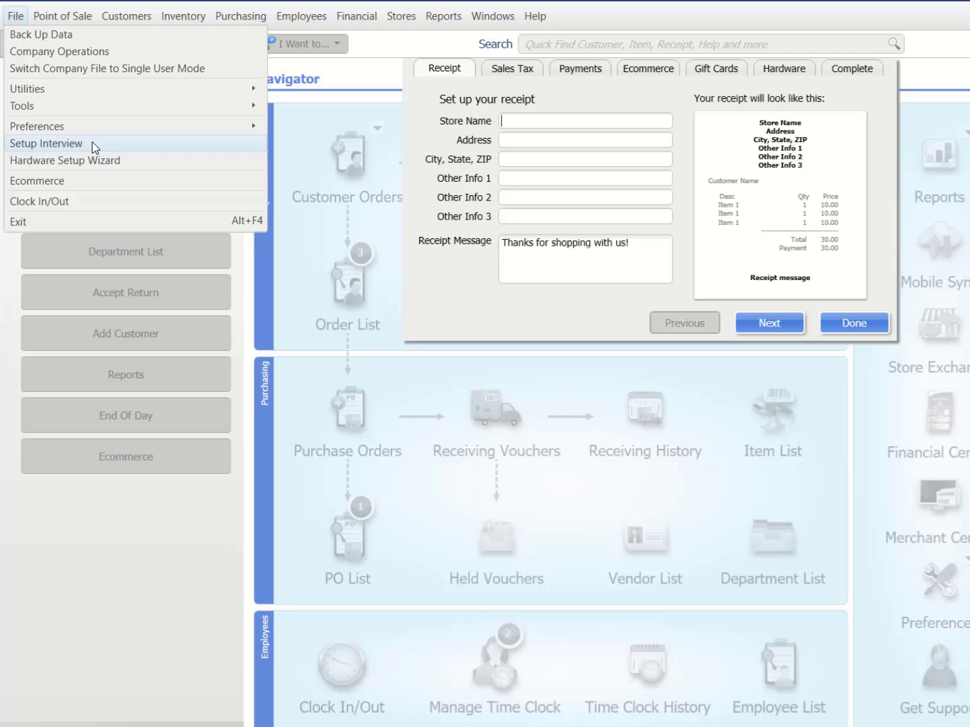
{"action": "left_click", "coordinate": [513, 120]}
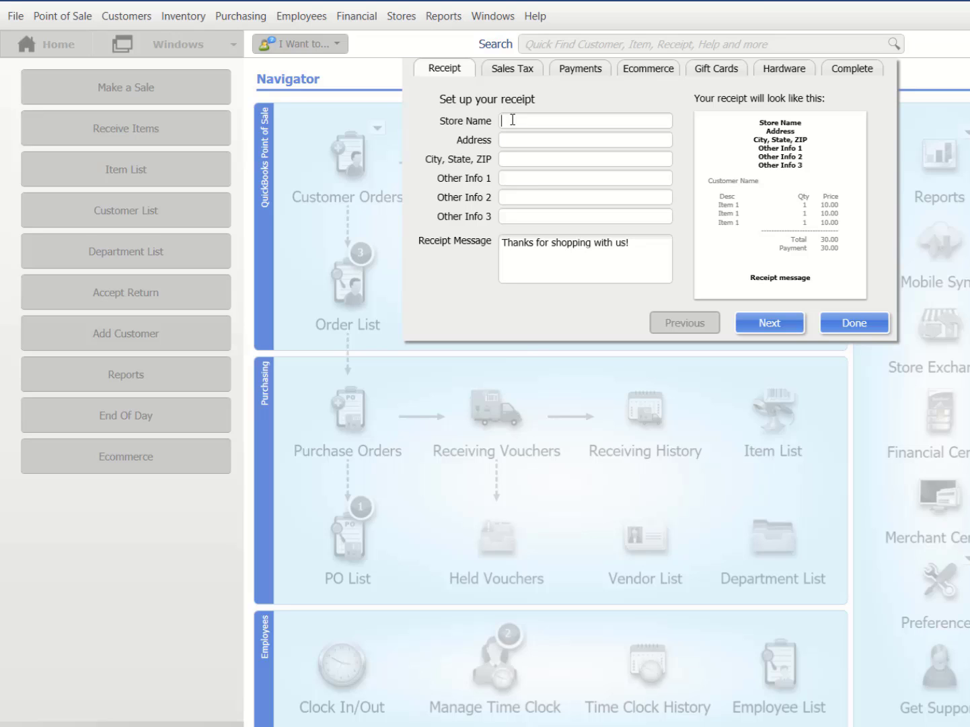
{"action": "type", "text": "Al's Sport Hut"}
- Fill in the store's street address, city/state/ZIP and phone number, then select the default receipt message
{"action": "key", "text": "Tab"}
{"action": "type", "text": "123 Anywhere Lane"}
{"action": "key", "text": "Tab"}
{"action": "type", "text": "Anycity,"}
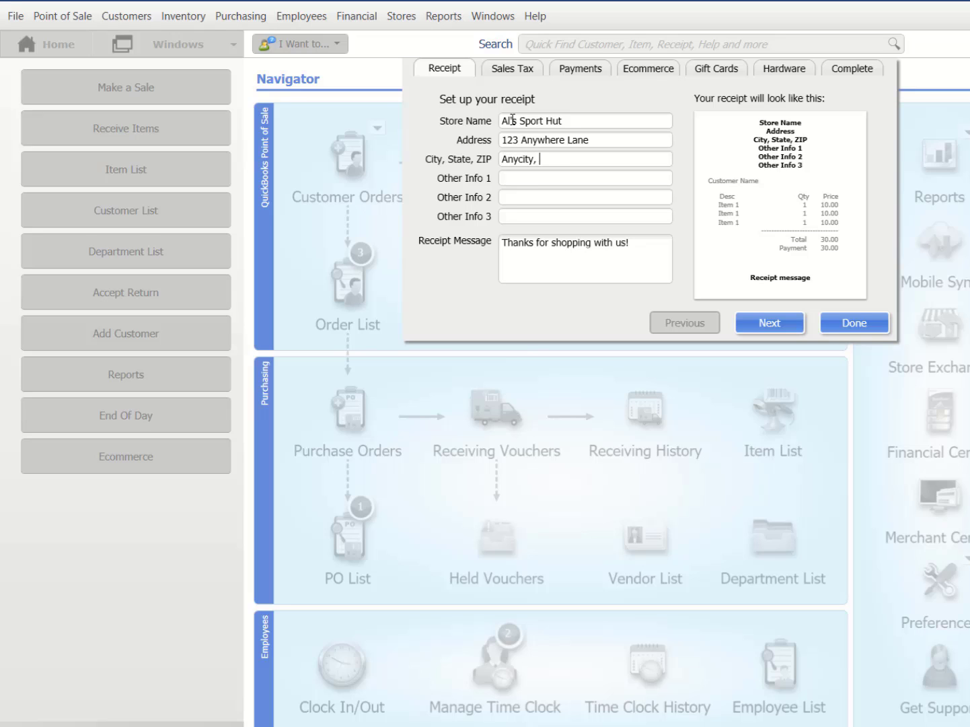
{"action": "type", "text": " MI  49231"}
{"action": "left_click", "coordinate": [525, 180]}
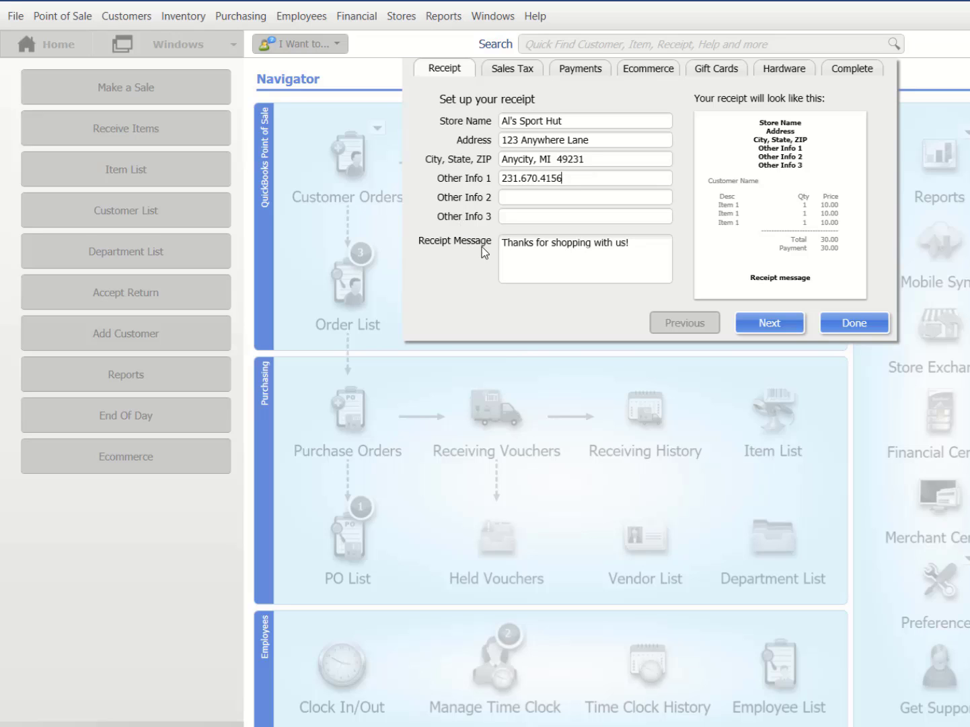
{"action": "left_click_drag", "start_coordinate": [503, 242], "coordinate": [633, 241]}
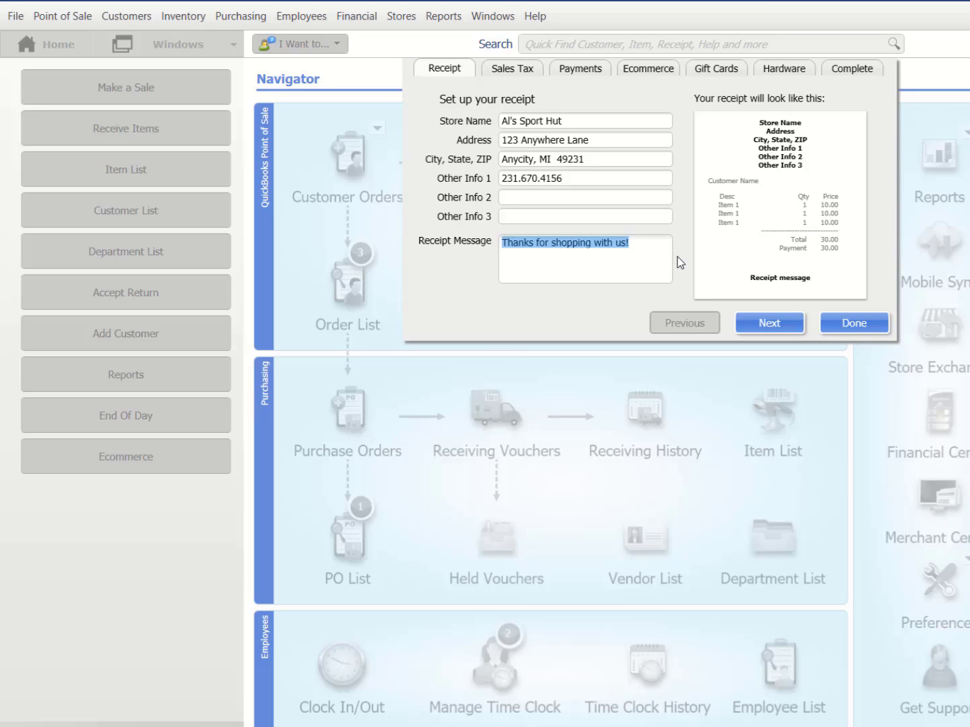
- On the sales tax page, change the rate from 7 to 6 percent with agency 'State of Michigan'
{"action": "left_click", "coordinate": [776, 328]}
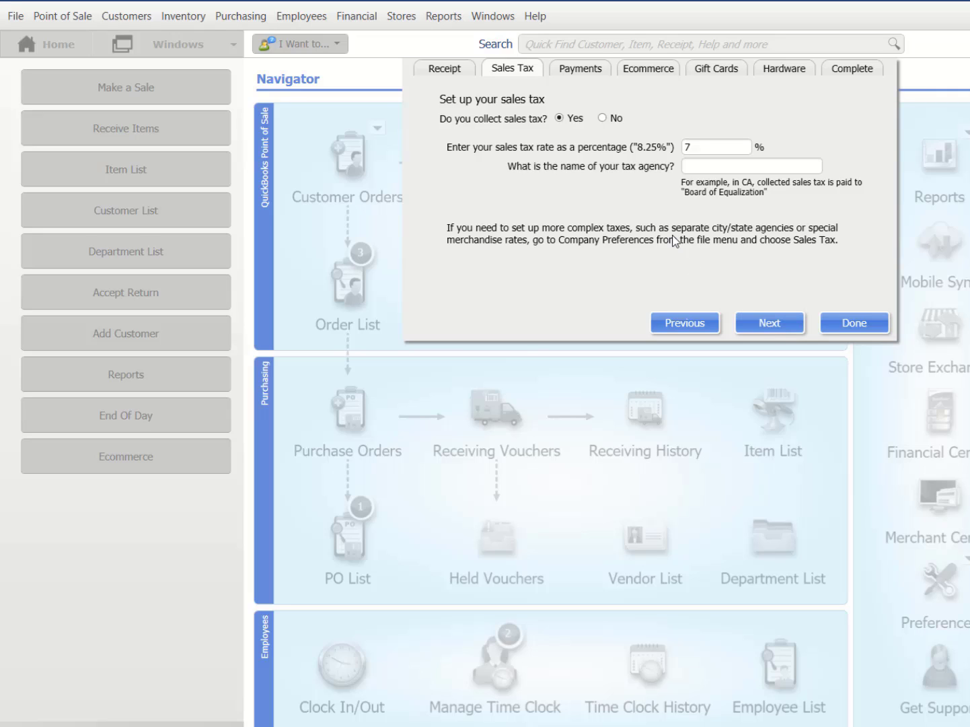
{"action": "double_click", "coordinate": [685, 148]}
{"action": "type", "text": "6"}
{"action": "left_click", "coordinate": [698, 165]}
{"action": "type", "text": "State of Michigan"}
- Advance from sales tax to the credit and debit card Payments page
{"action": "left_click", "coordinate": [761, 324]}
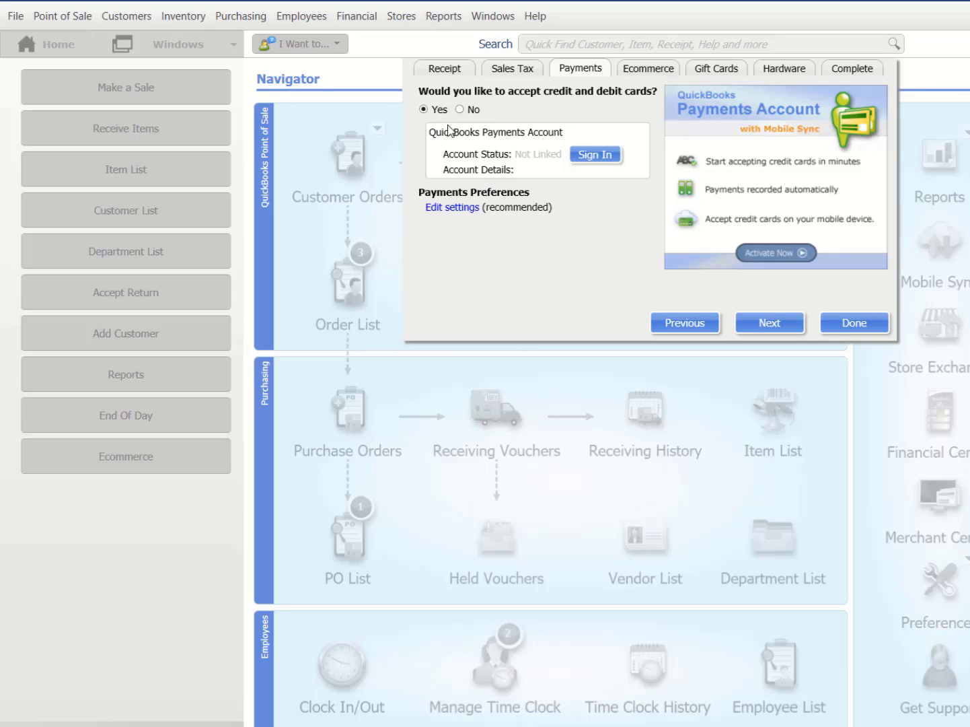
- Skip the QuickBooks Payments sign-in, check payments preferences, and continue to Ecommerce with cards accepted
{"action": "left_click", "coordinate": [590, 158]}
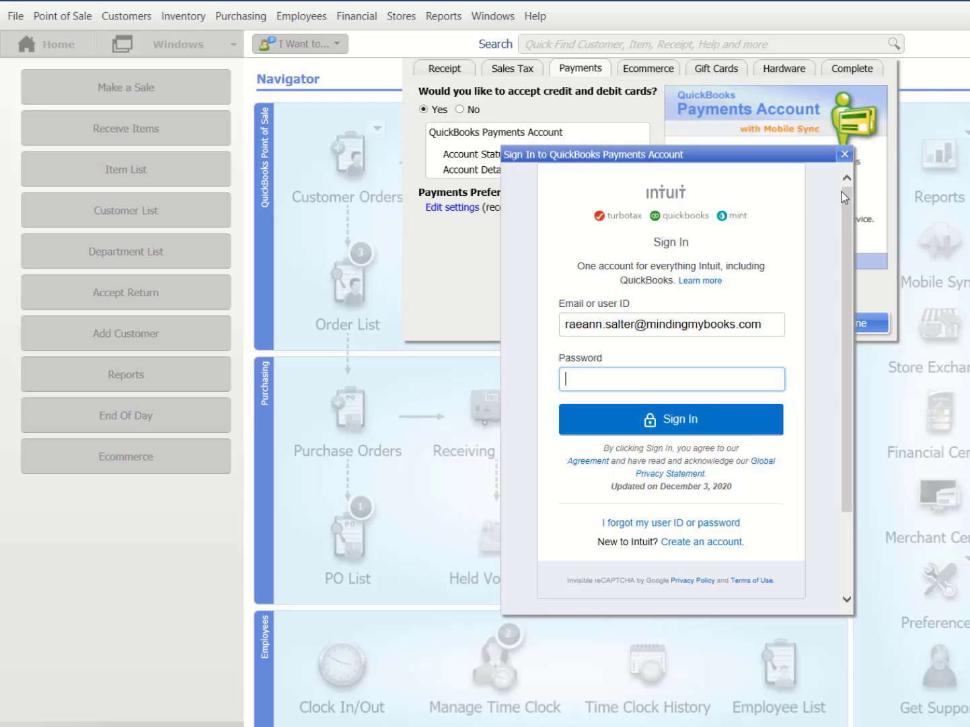
{"action": "left_click", "coordinate": [846, 154]}
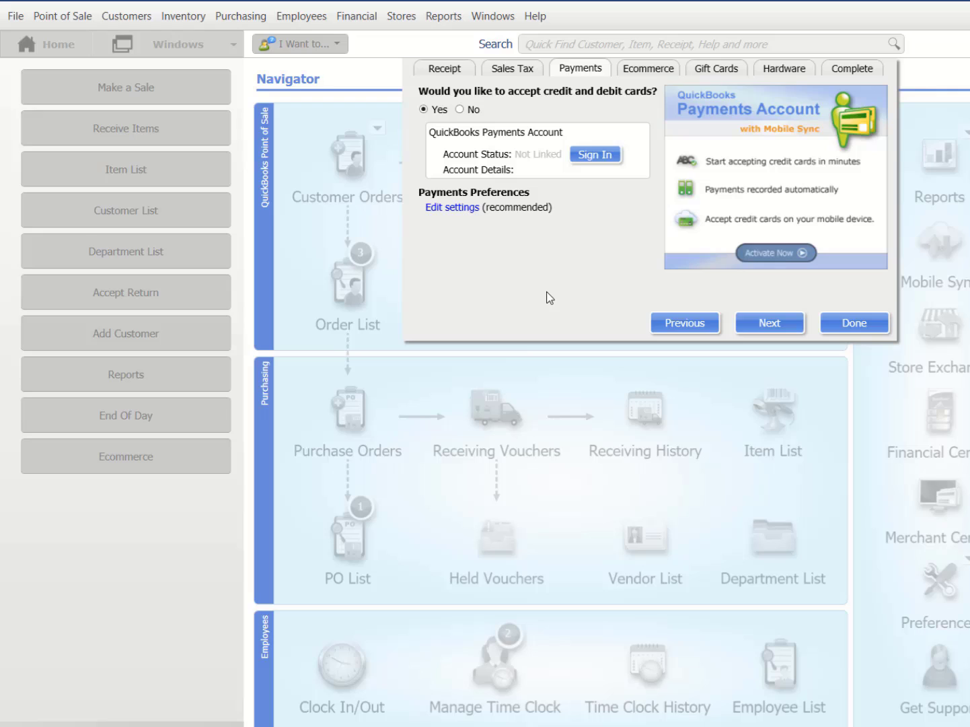
{"action": "left_click", "coordinate": [461, 210]}
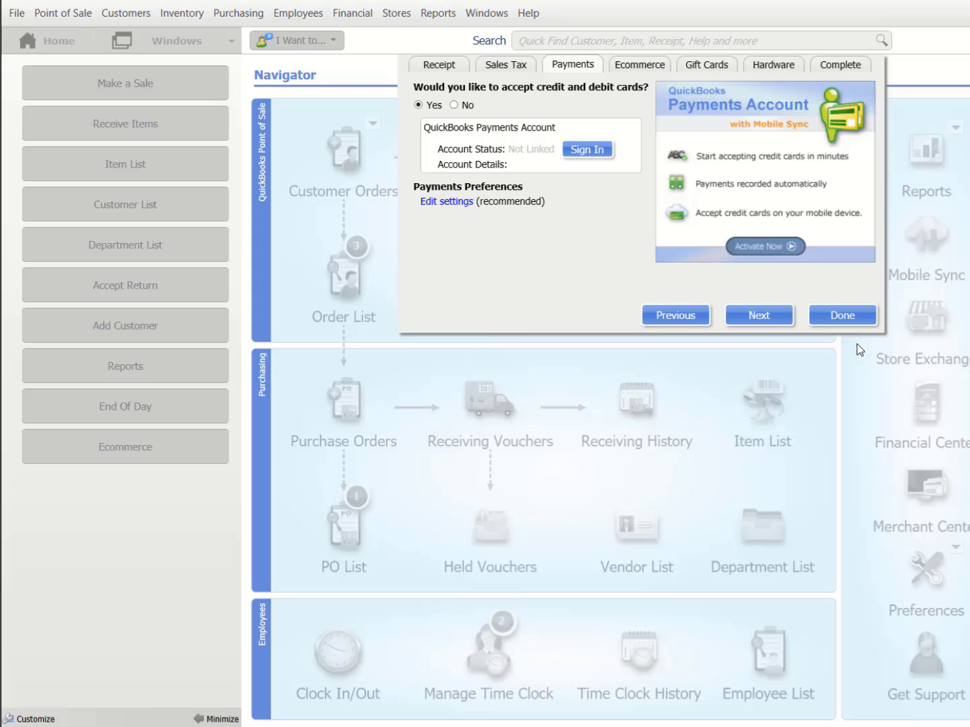
{"action": "left_click", "coordinate": [778, 320]}
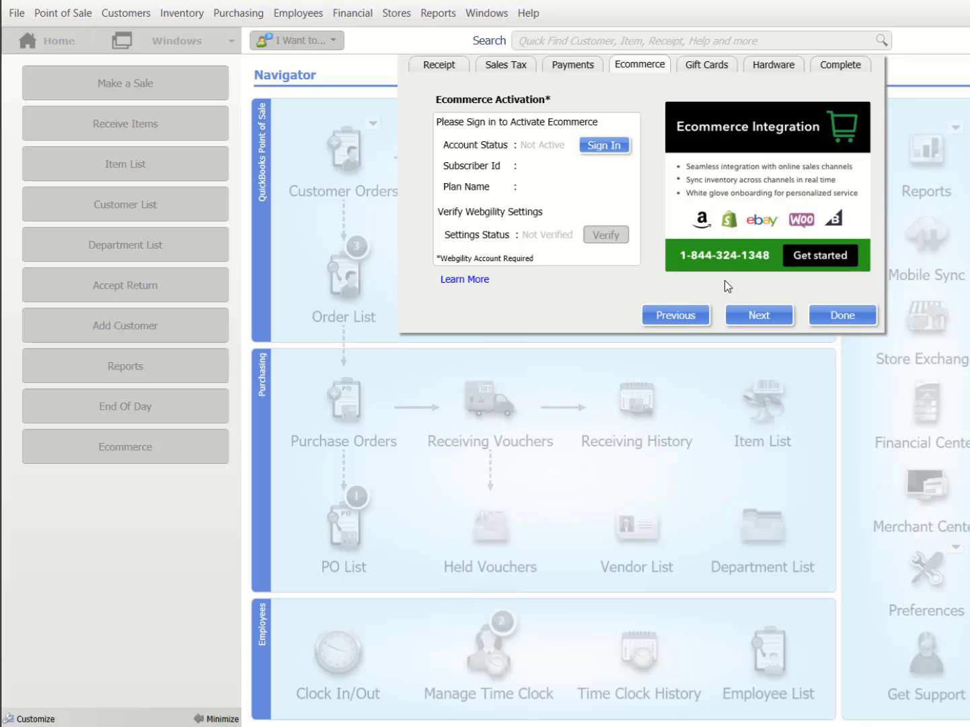
- Skip ecommerce activation, set gift card acceptance to Yes, and continue to Hardware
{"action": "left_click", "coordinate": [744, 315]}
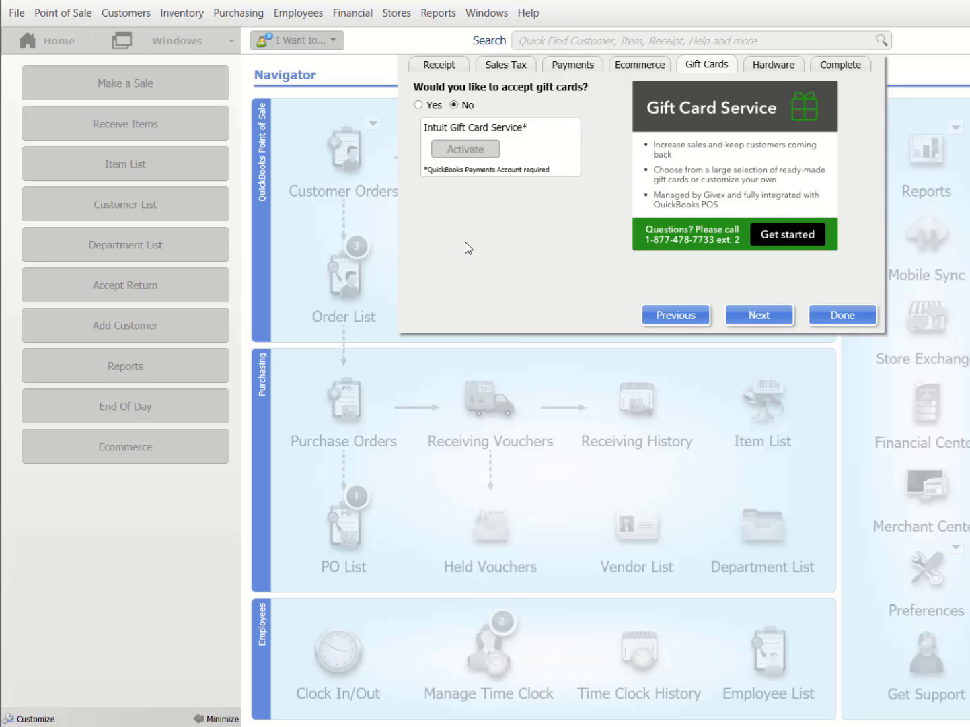
{"action": "left_click", "coordinate": [418, 105]}
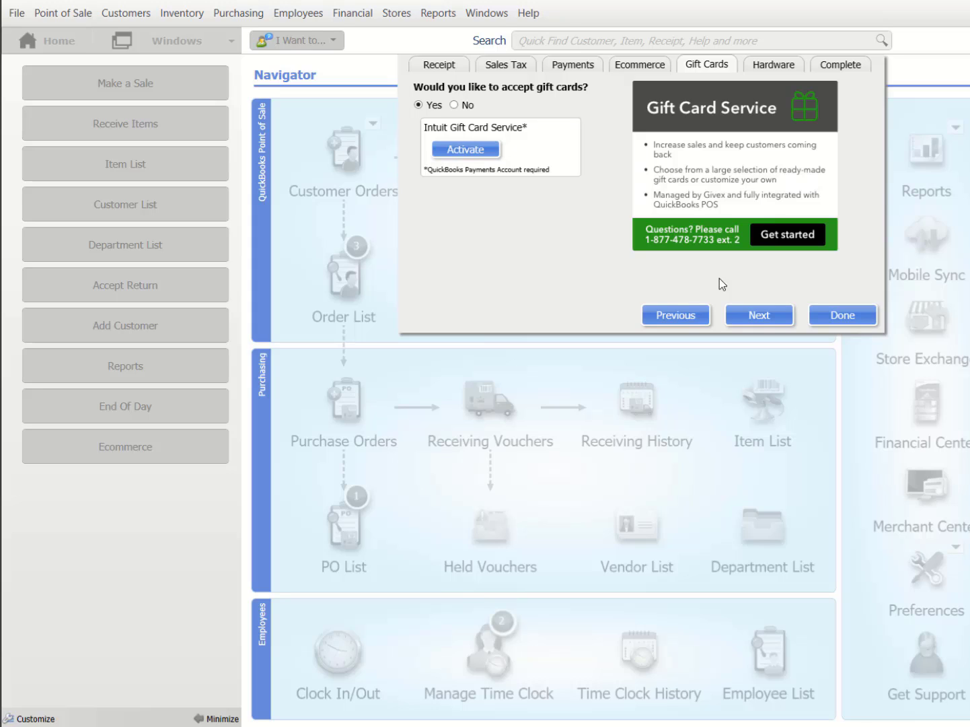
{"action": "left_click", "coordinate": [761, 316]}
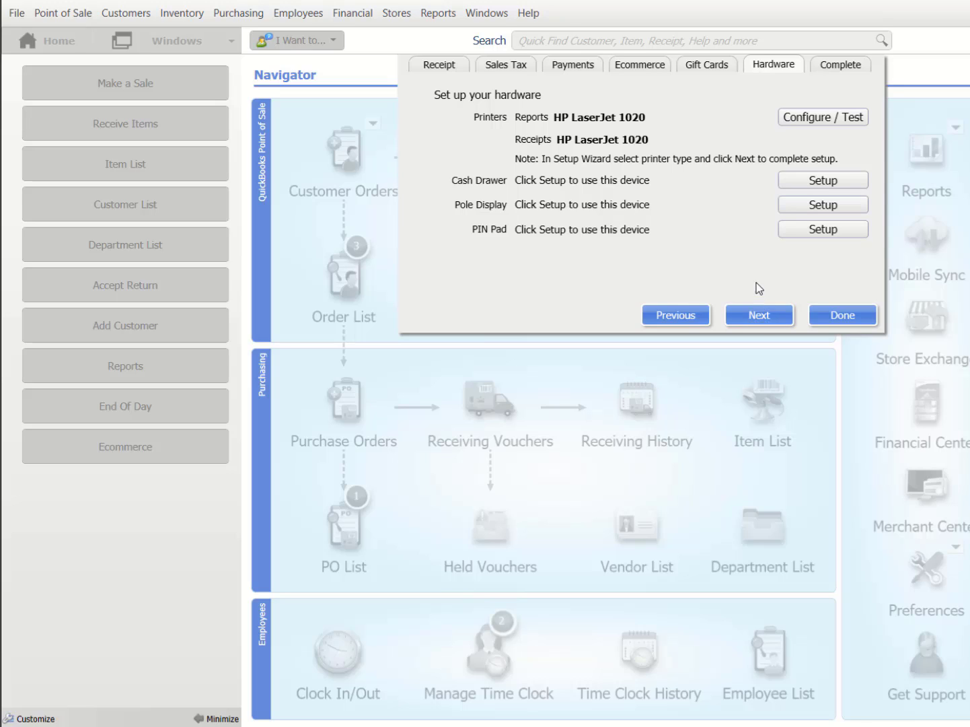
{"action": "left_click", "coordinate": [822, 182]}
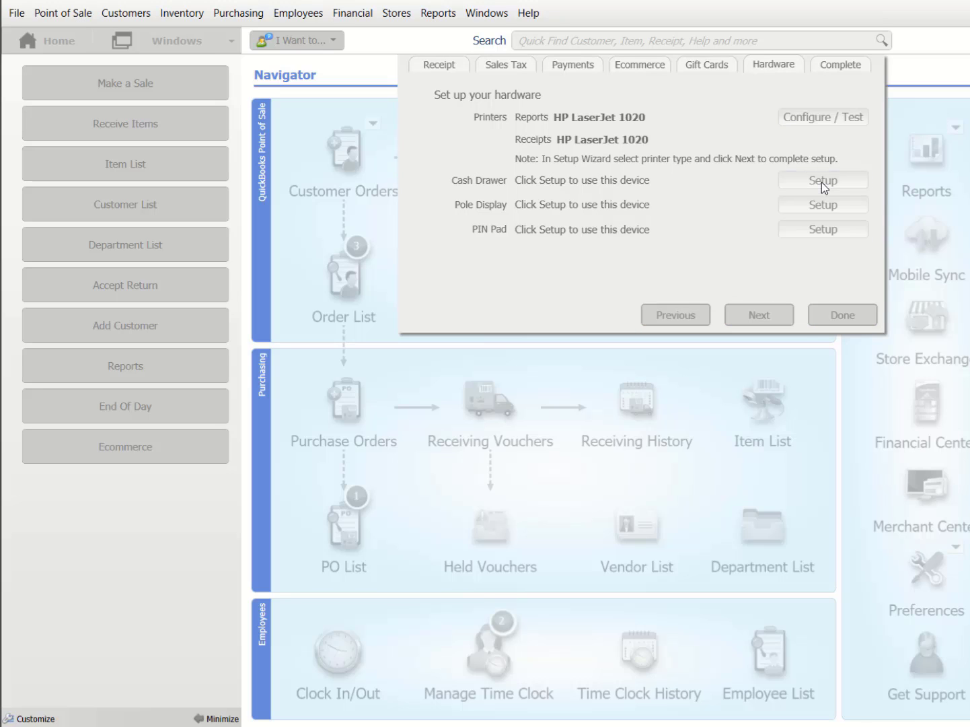
{"action": "left_click", "coordinate": [681, 395]}
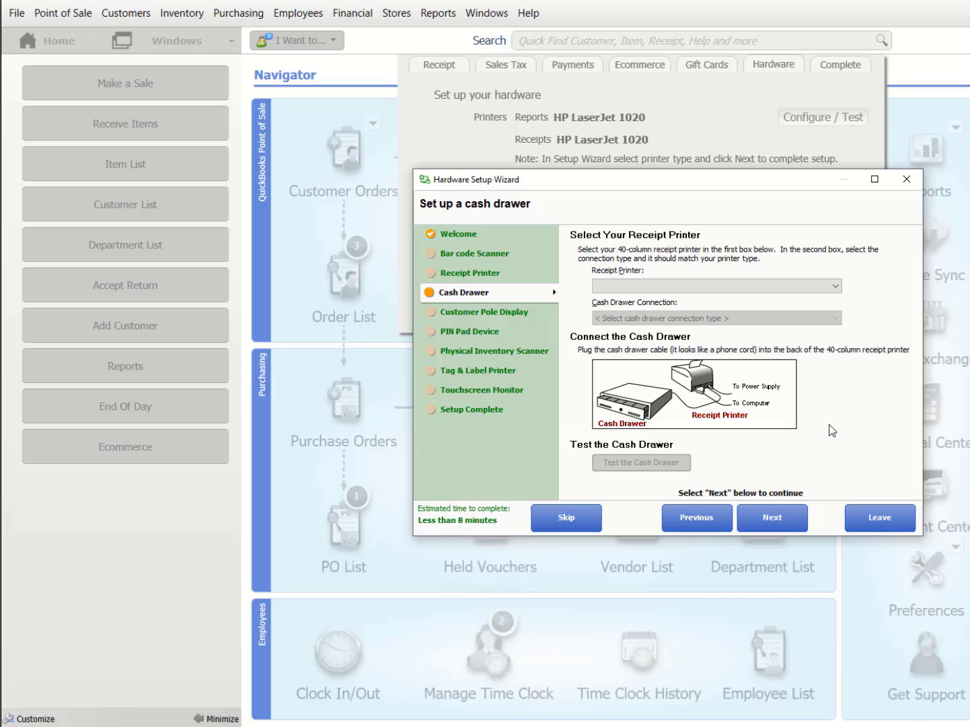
{"action": "left_click", "coordinate": [906, 181]}
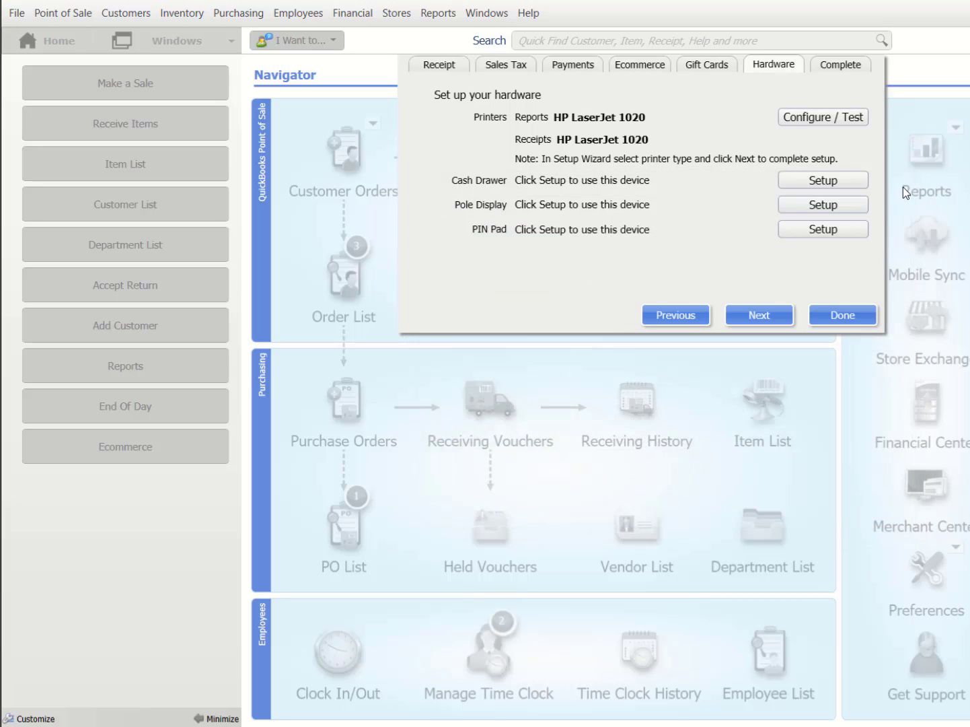
- Show where Preferences are found in the File menu, then finish Hardware to reach Complete
{"action": "left_click", "coordinate": [770, 320]}
{"action": "left_click", "coordinate": [15, 13]}
{"action": "mouse_move", "coordinate": [56, 120]}
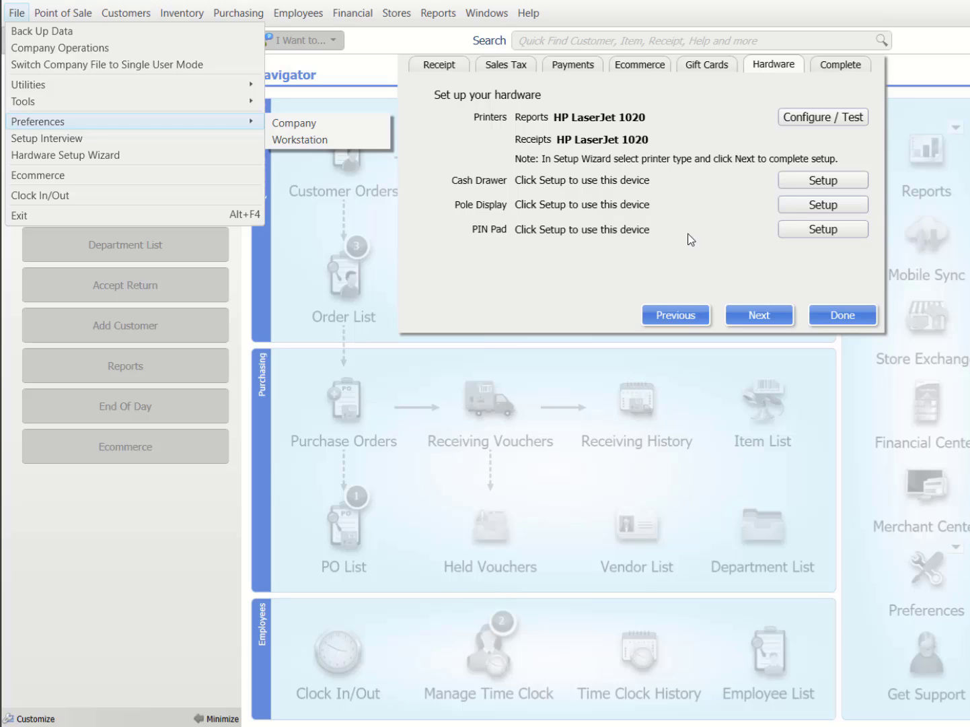
{"action": "left_click", "coordinate": [750, 313]}
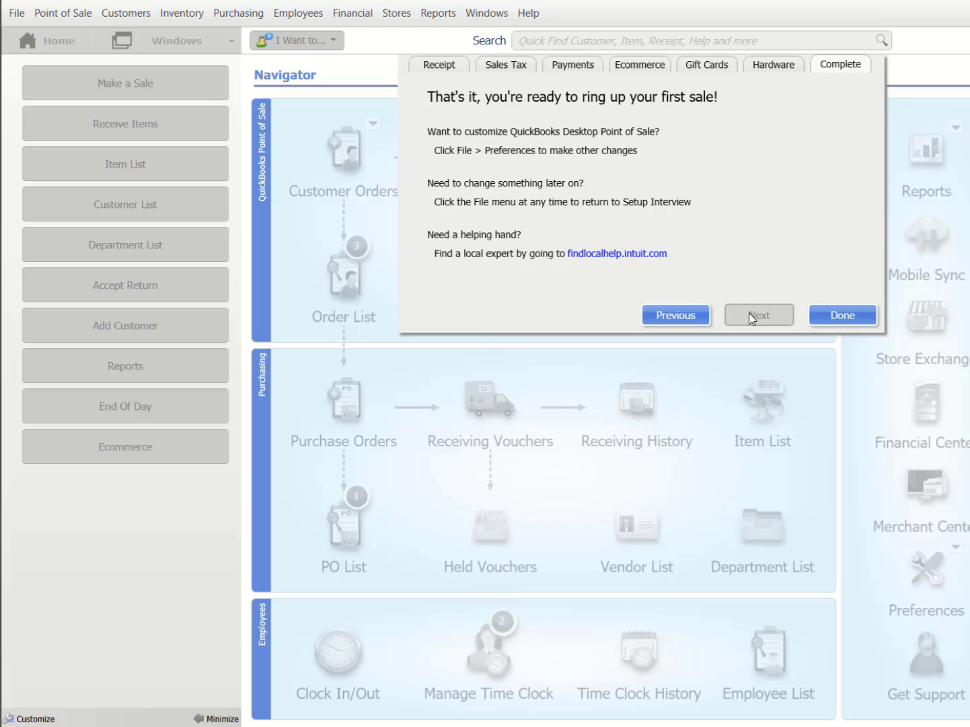